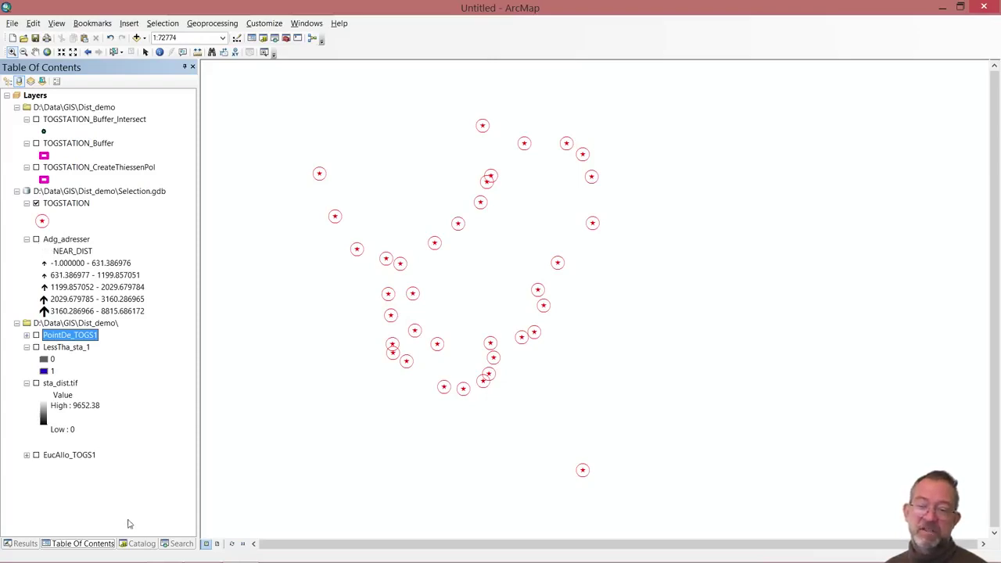
# - Add the adresser feature class from Selection.gdb in the Dist_demo folder to the map
pyautogui.click(141, 544)
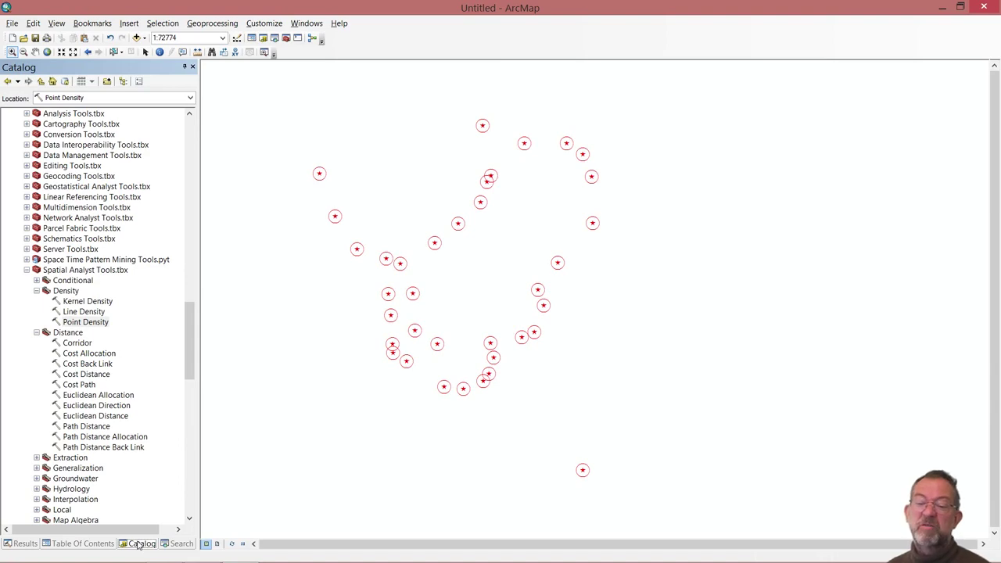
pyautogui.moveTo(187, 326); pyautogui.dragTo(186, 162)
pyautogui.click(36, 165)
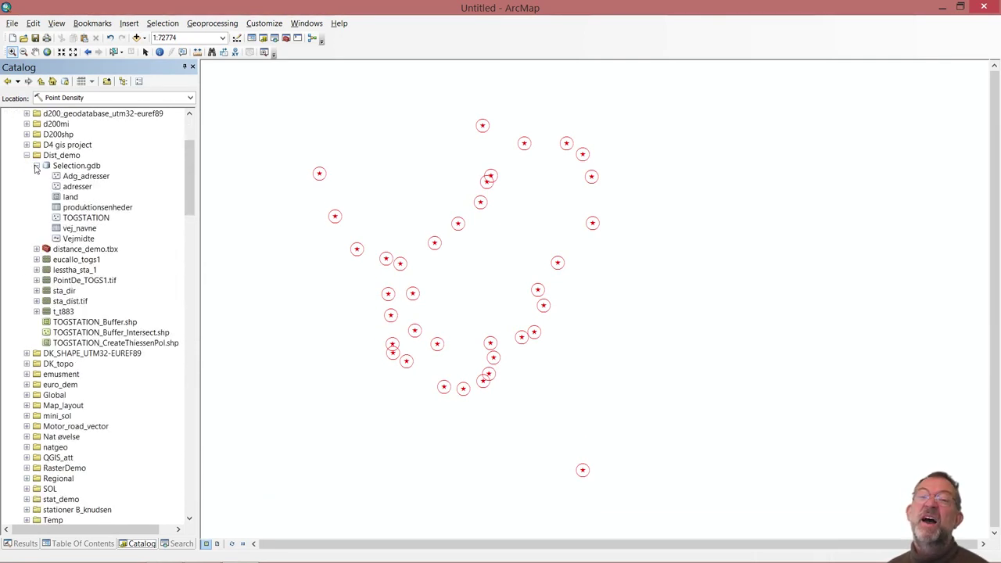
pyautogui.moveTo(75, 187); pyautogui.dragTo(310, 235)
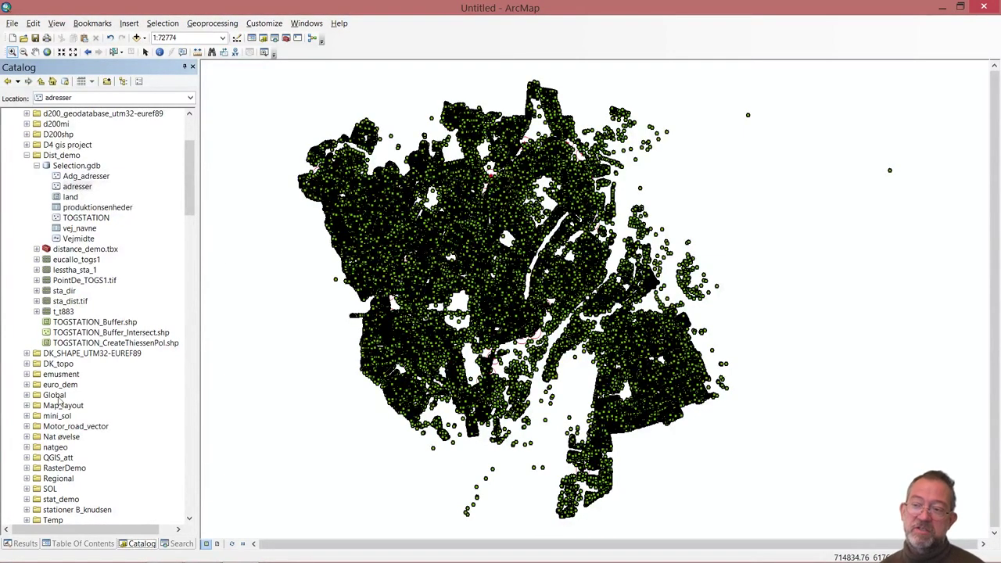
# - Create a new model in the distance_demo.tbx toolbox and place the adresser layer in it
pyautogui.rightClick(78, 248)
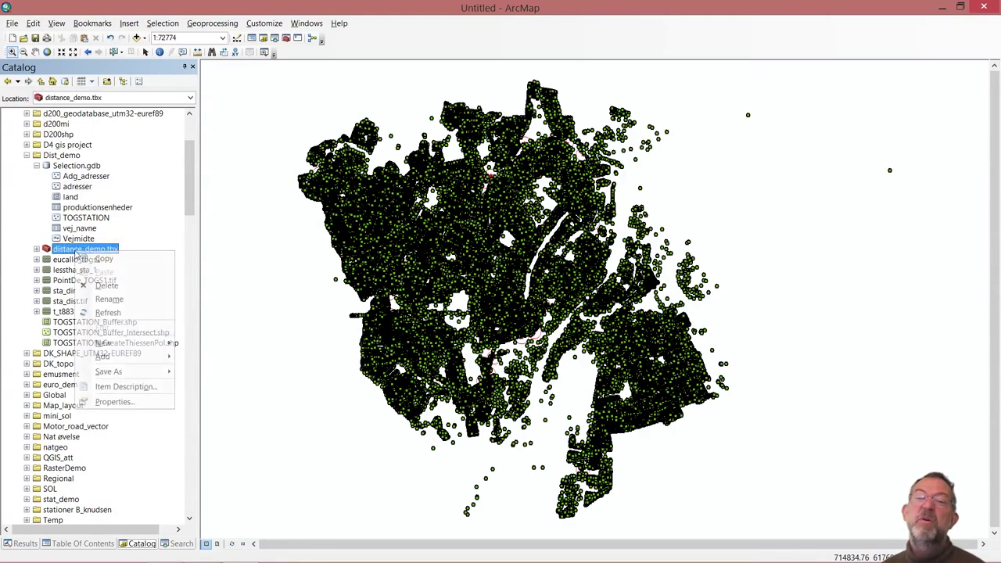
pyautogui.moveTo(139, 343)
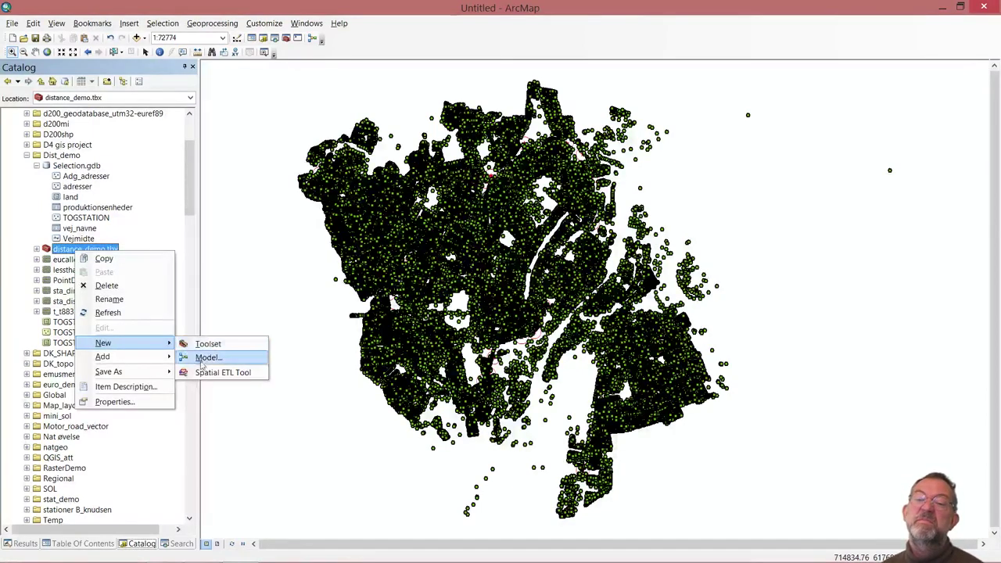
pyautogui.click(204, 358)
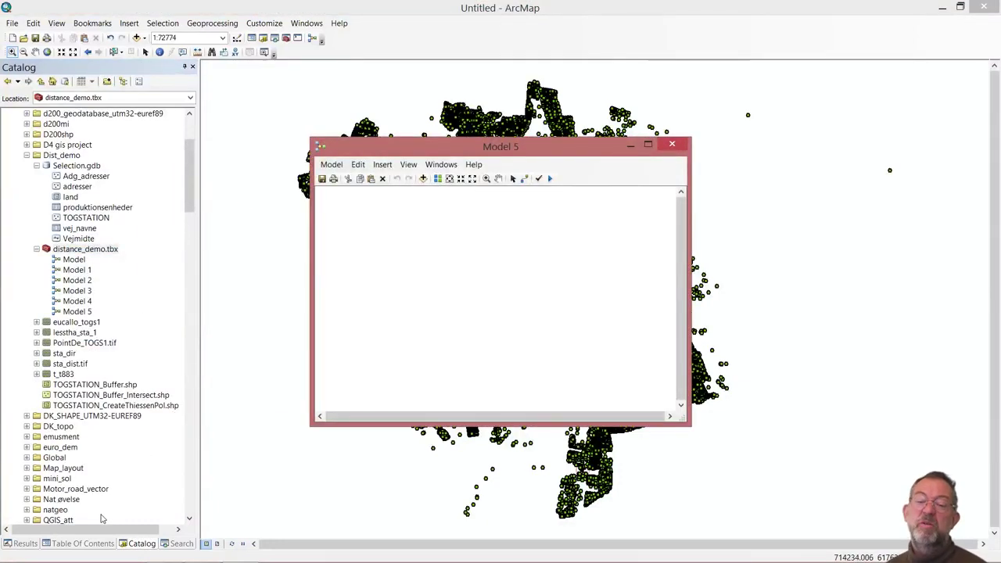
pyautogui.click(84, 547)
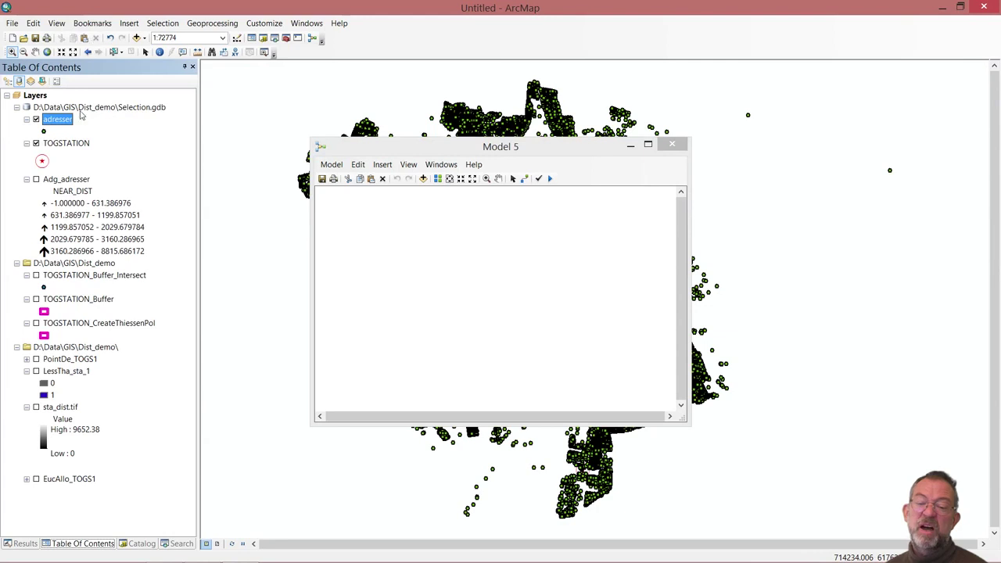
pyautogui.moveTo(61, 122); pyautogui.dragTo(375, 226)
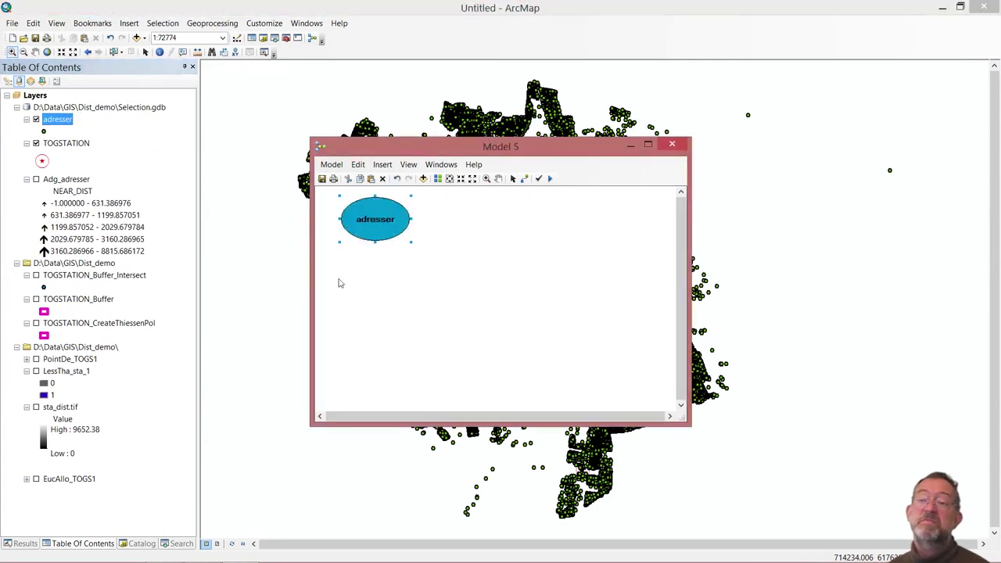
# - Add the Spatial Analyst Kernel Density tool to the model and connect adresser as its input point or polyline features
pyautogui.click(141, 545)
pyautogui.moveTo(188, 180); pyautogui.dragTo(205, 374)
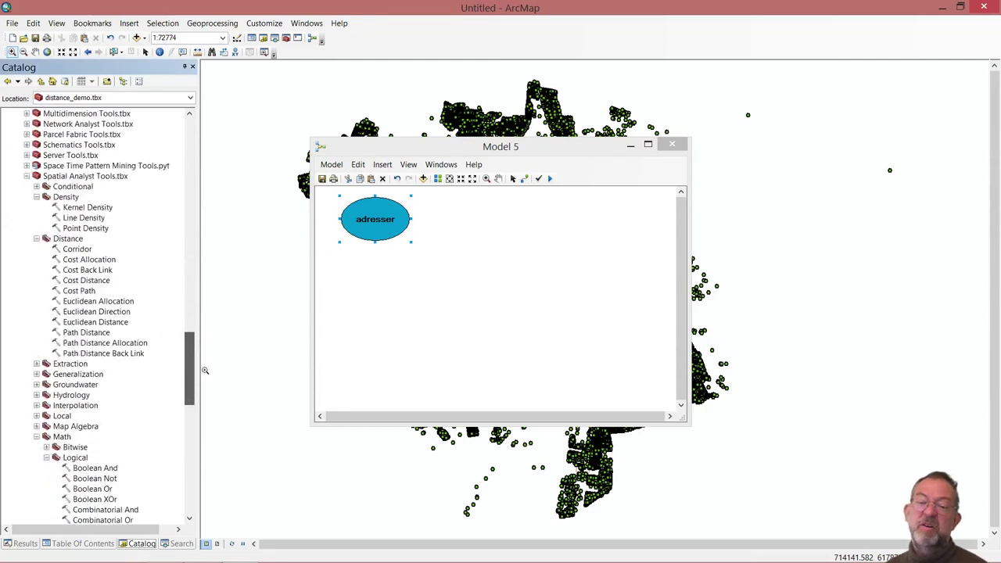
pyautogui.moveTo(88, 207); pyautogui.dragTo(472, 231)
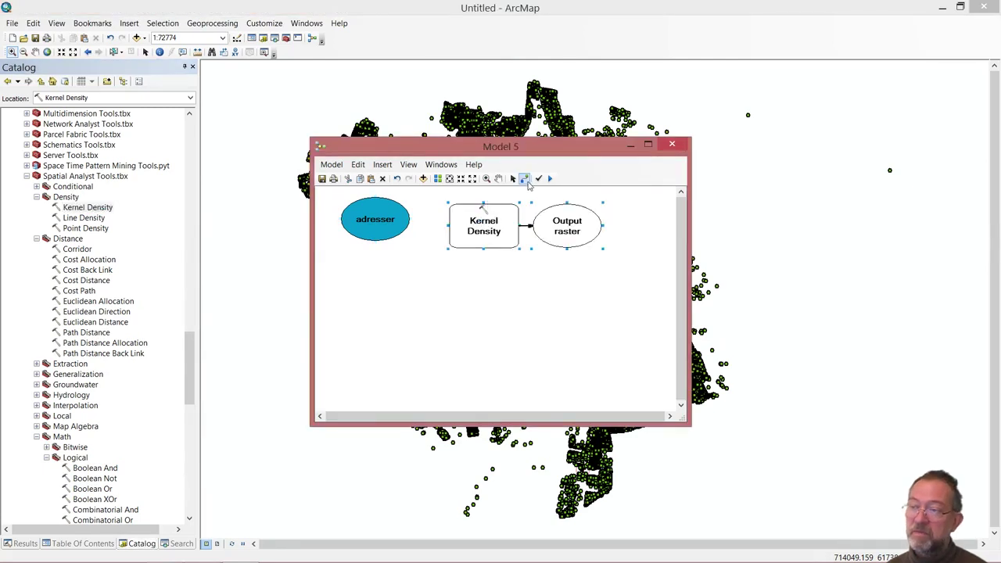
pyautogui.click(525, 179)
pyautogui.moveTo(429, 227); pyautogui.dragTo(487, 237)
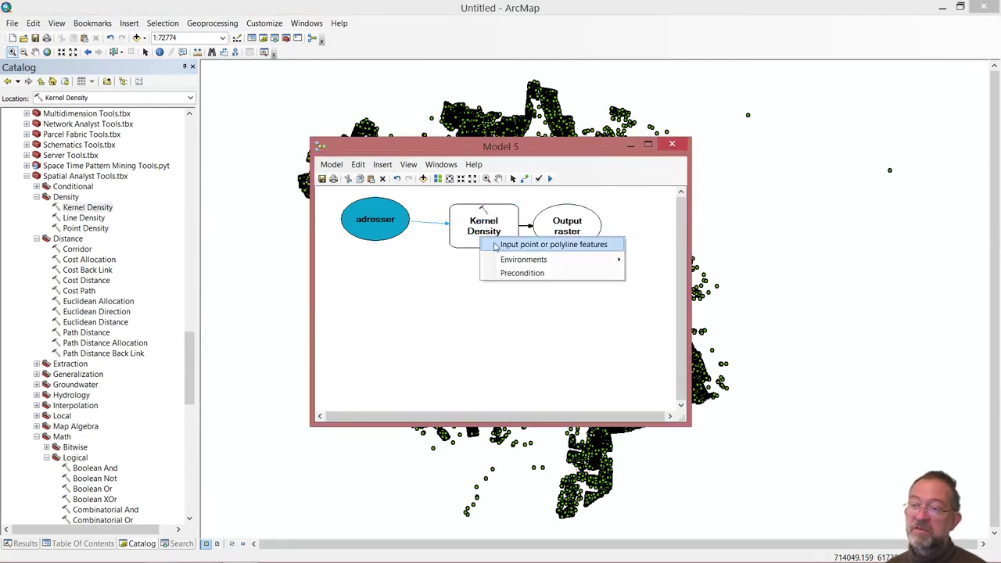
pyautogui.click(491, 241)
# - Configure Kernel Density with a search radius of 1000, output values as DENSITIES and the PLANAR method
pyautogui.doubleClick(484, 231)
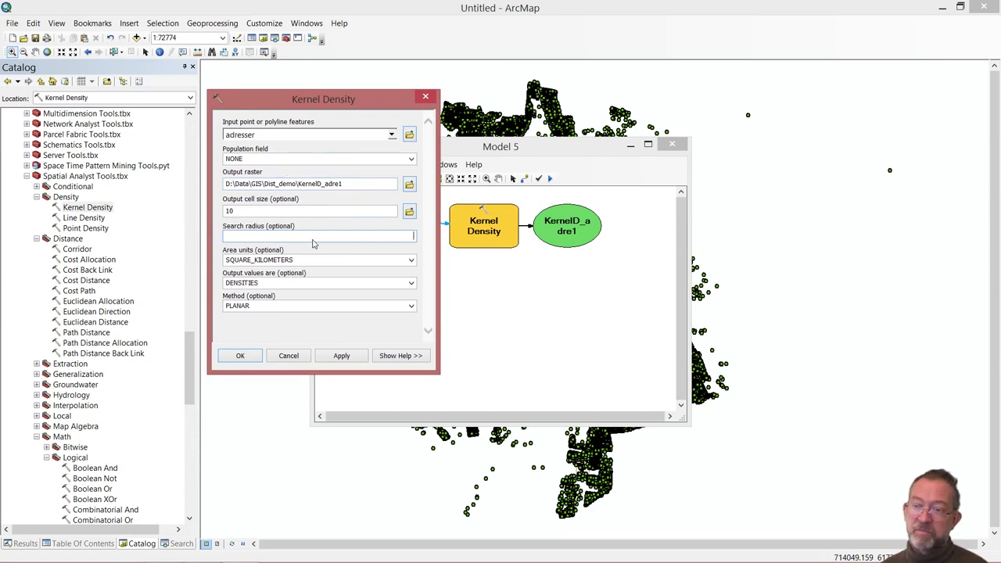
pyautogui.write('000')
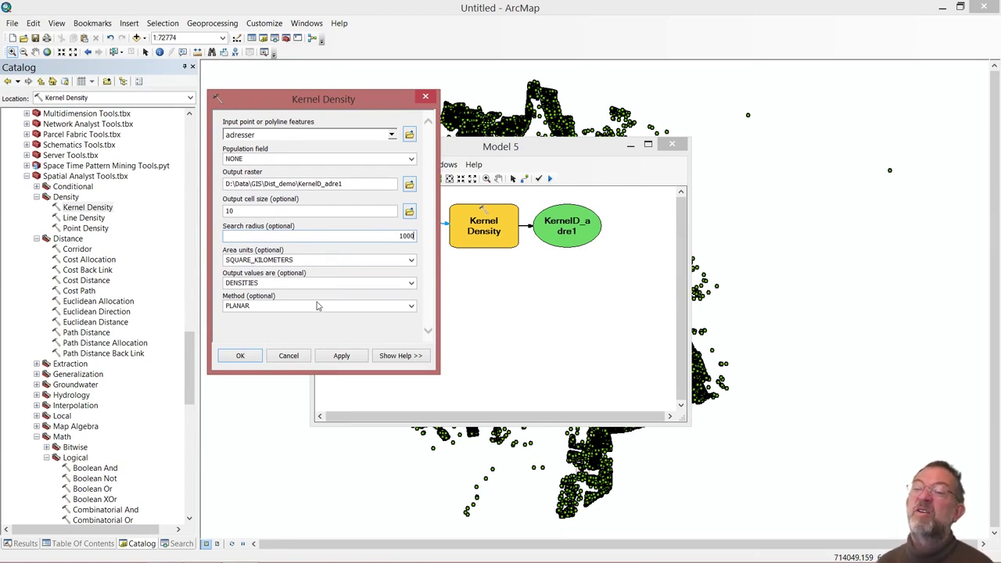
pyautogui.click(412, 283)
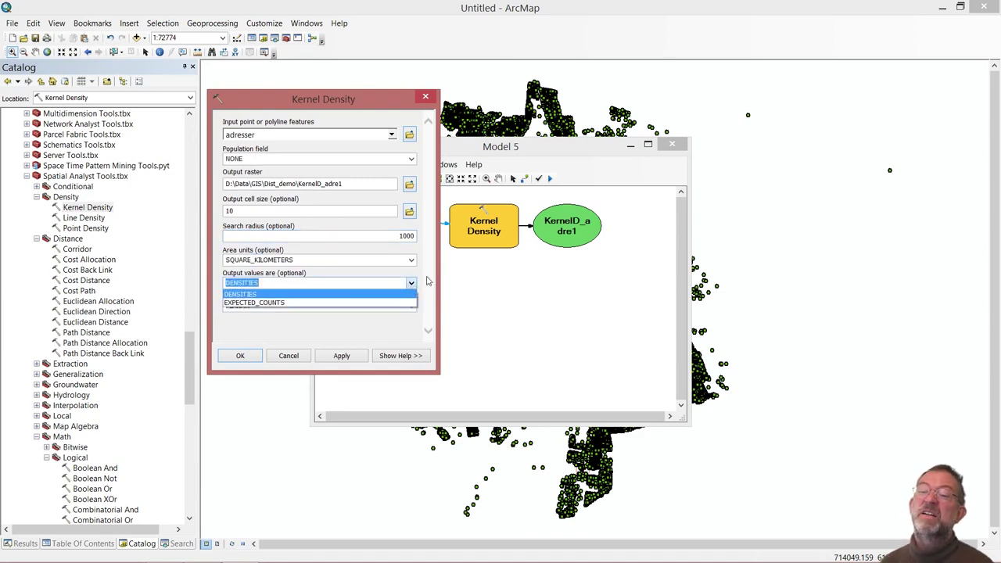
pyautogui.click(243, 294)
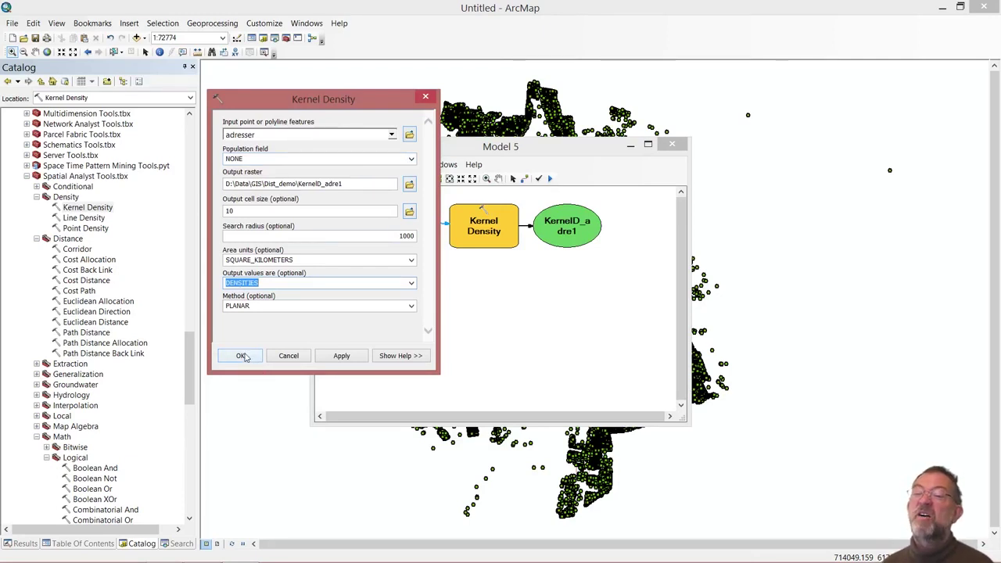
pyautogui.click(410, 306)
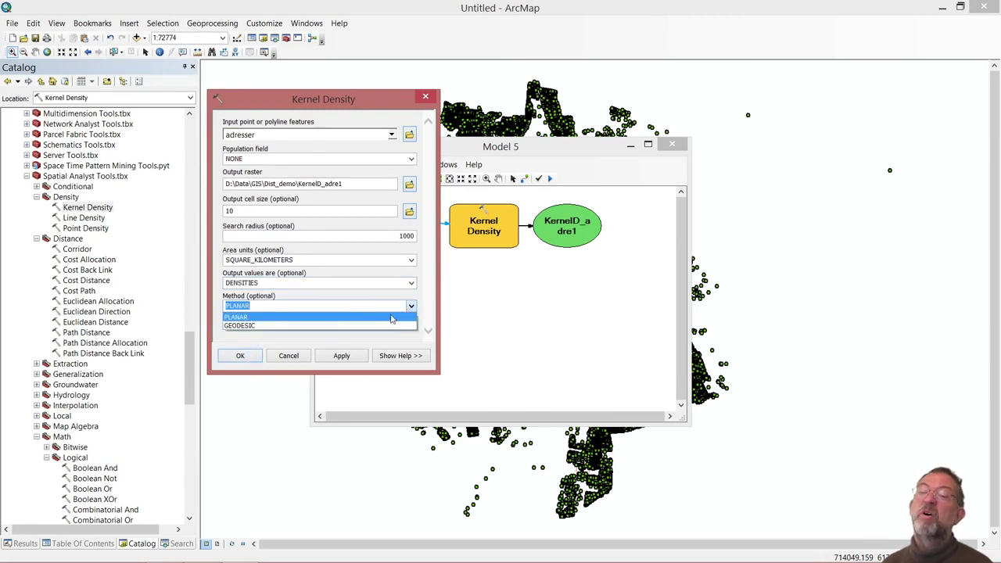
pyautogui.click(391, 317)
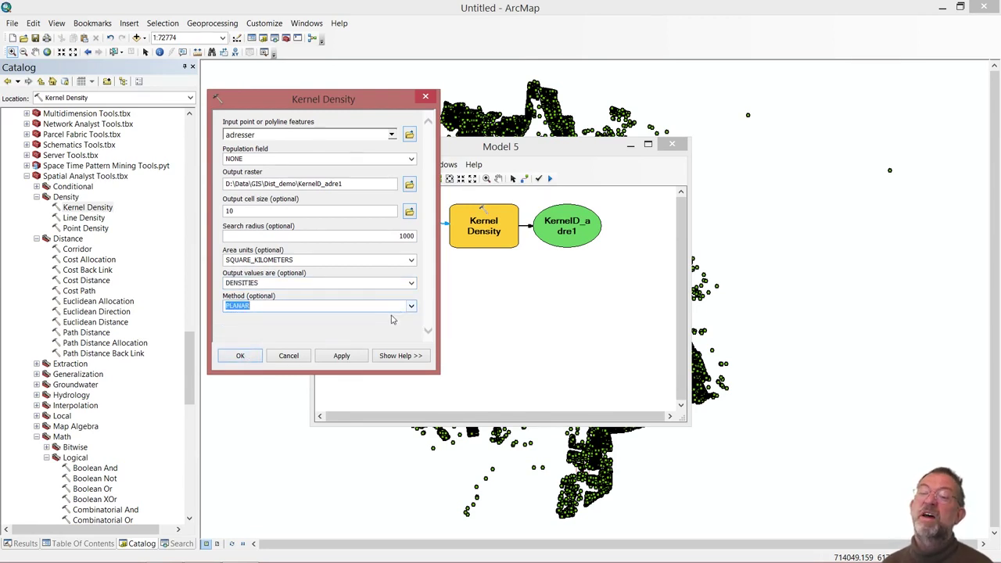
pyautogui.click(249, 356)
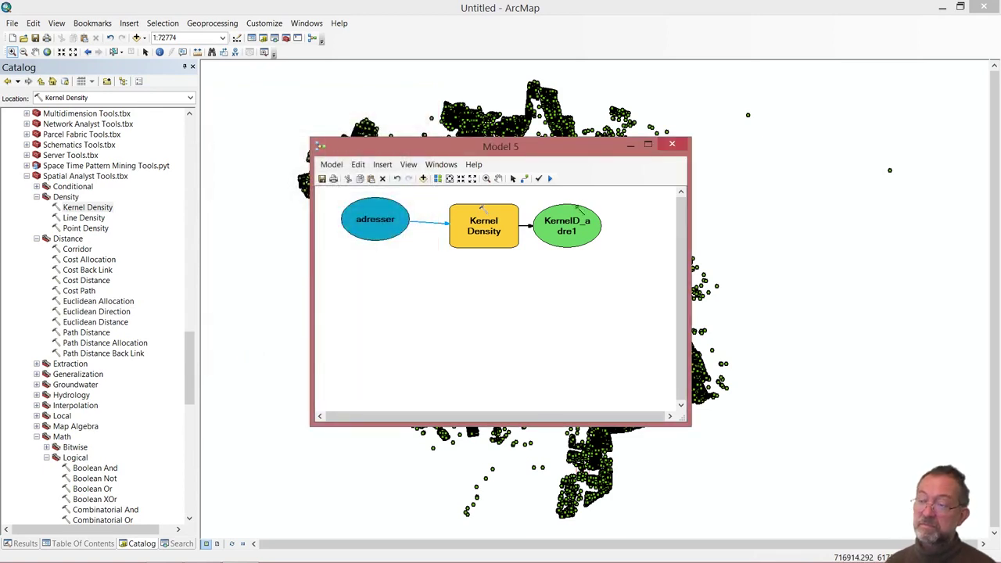
# - Run the model with its KernelD_adre1 output added to the display, and close the model with its changes saved
pyautogui.rightClick(574, 223)
pyautogui.click(613, 275)
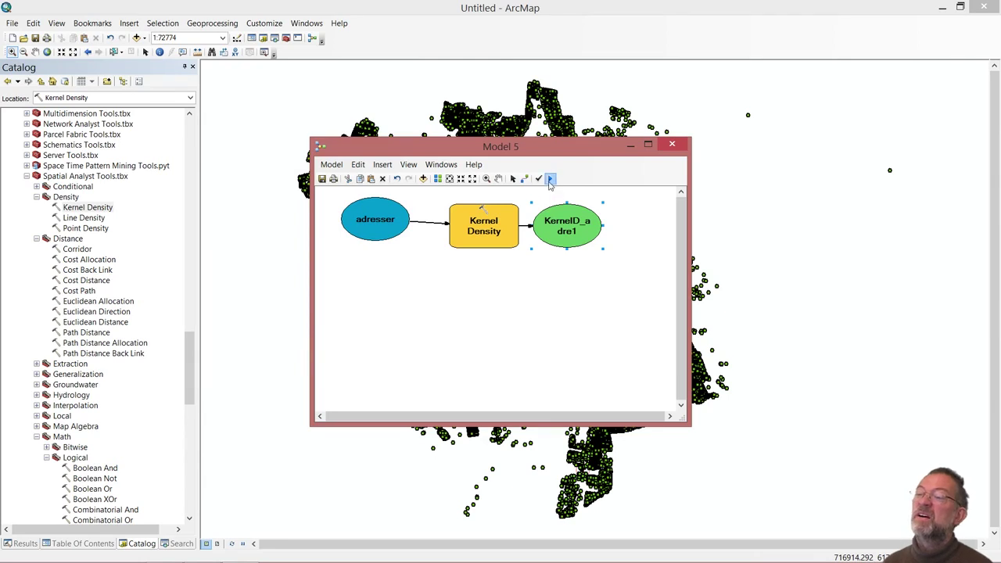
pyautogui.click(549, 179)
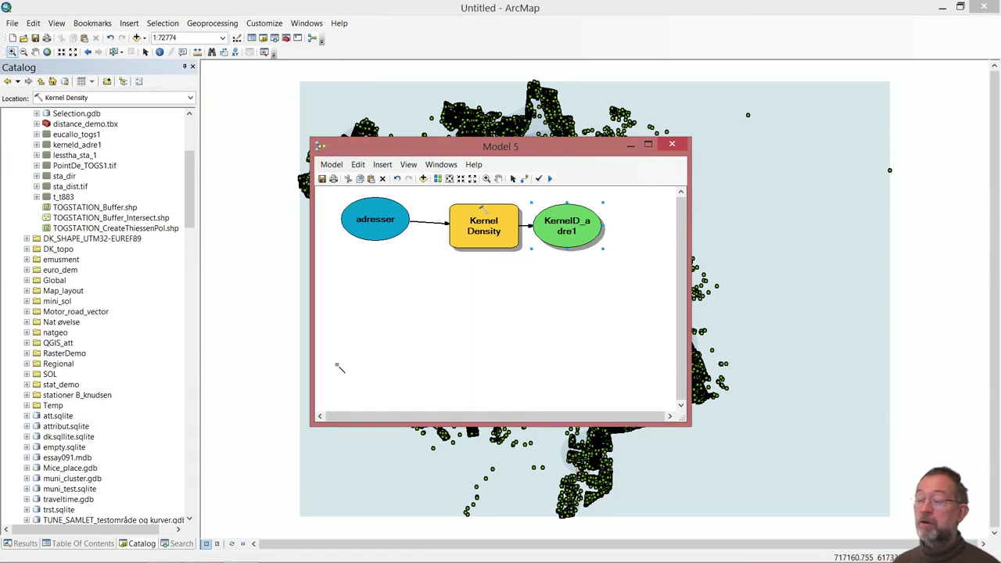
pyautogui.click(671, 144)
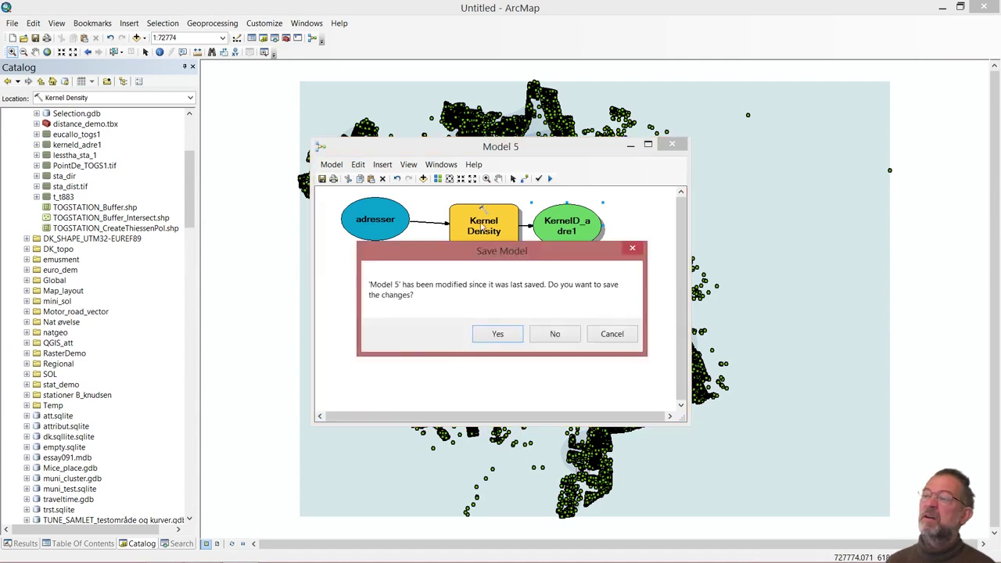
pyautogui.click(498, 335)
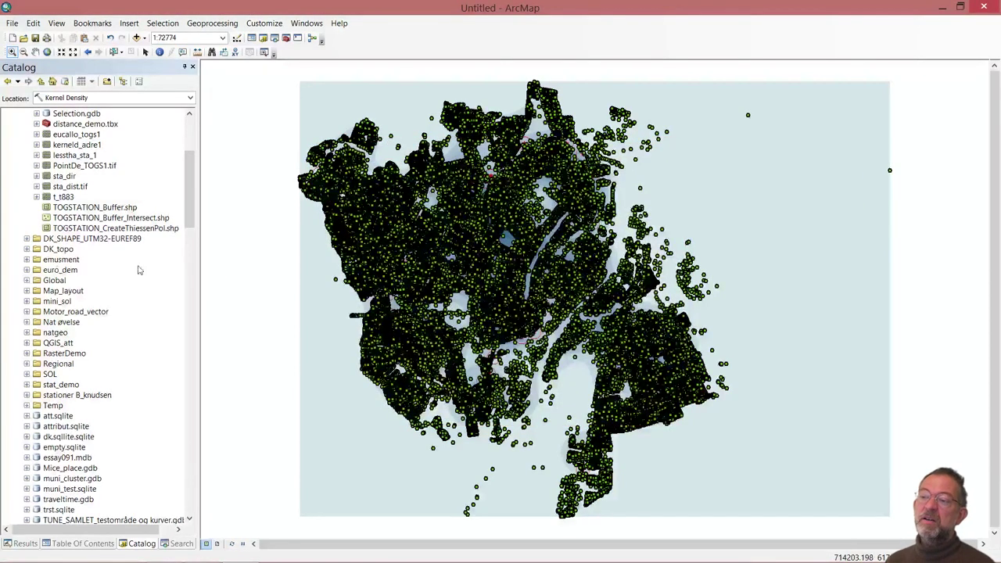
# - Hide the adresser layer so the kernel density raster shows beneath the stations, and switch to the presentation slides
pyautogui.click(177, 544)
pyautogui.click(92, 544)
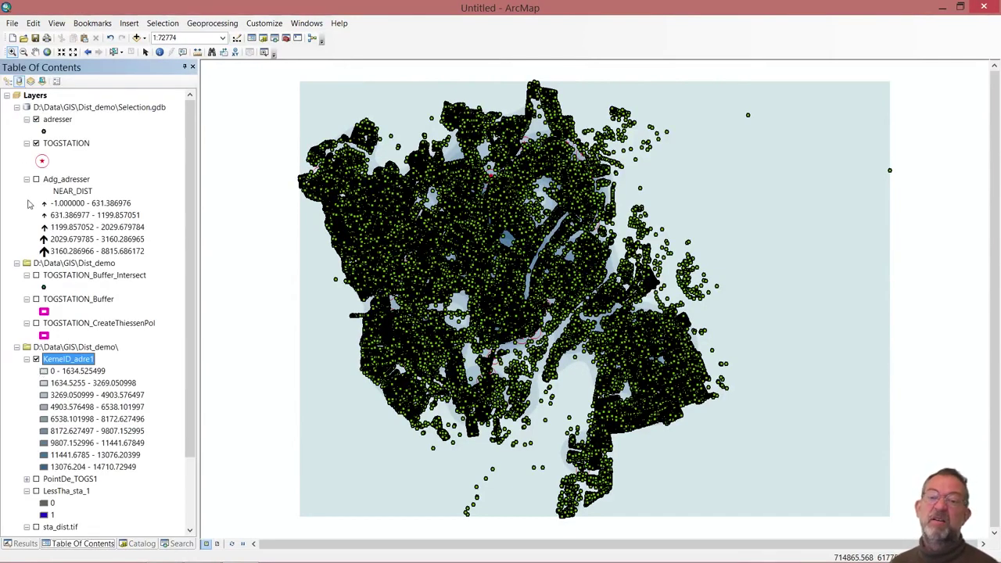
pyautogui.click(36, 120)
pyautogui.click(36, 119)
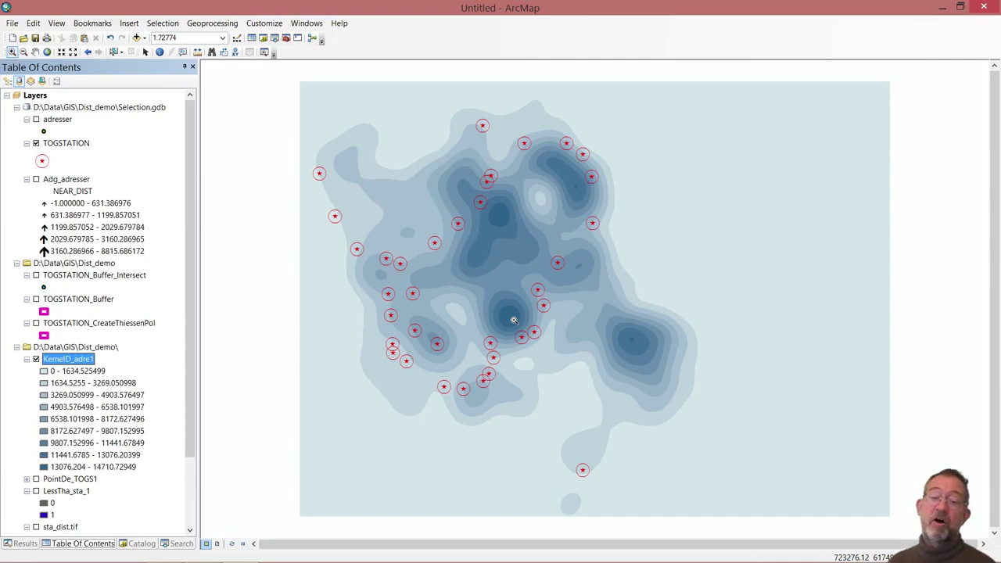
pyautogui.hotkey('alt', 'Tab')
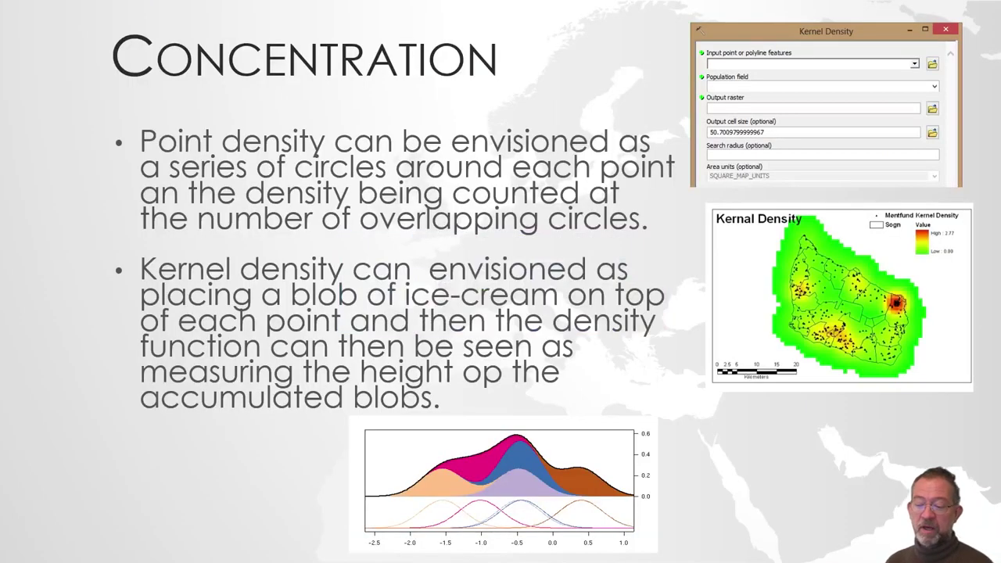